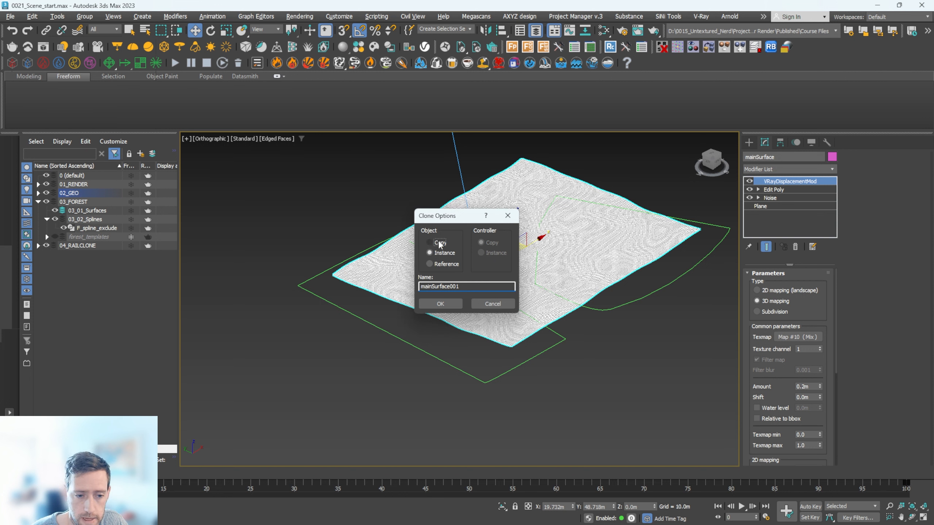
# Step: Clone the main terrain surface as a copy named F_mainSurface
pyautogui.doubleClick(468, 290)
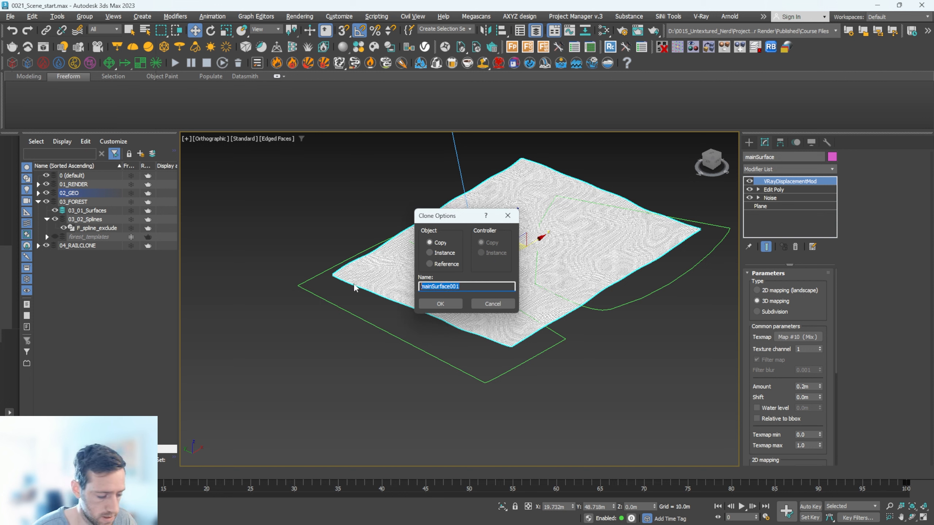
pyautogui.write('F_main')
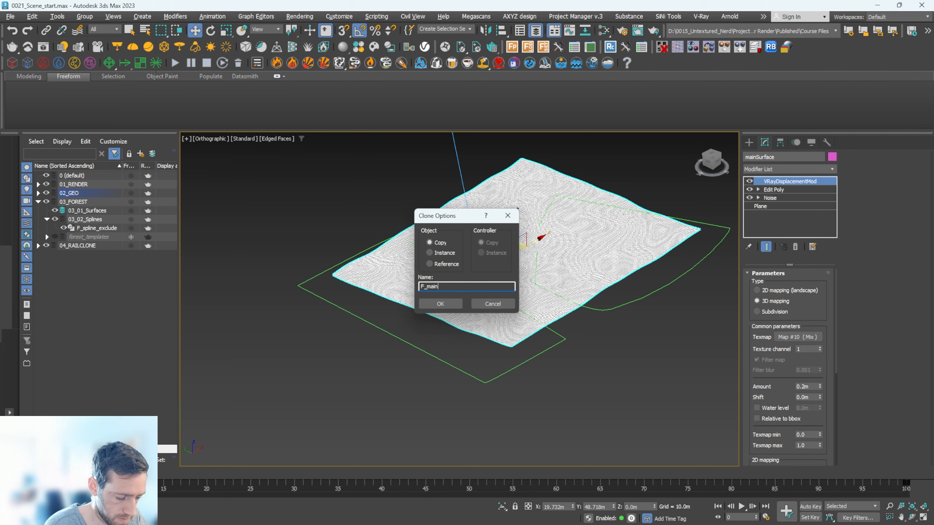
pyautogui.write('Surface')
pyautogui.press('Return')
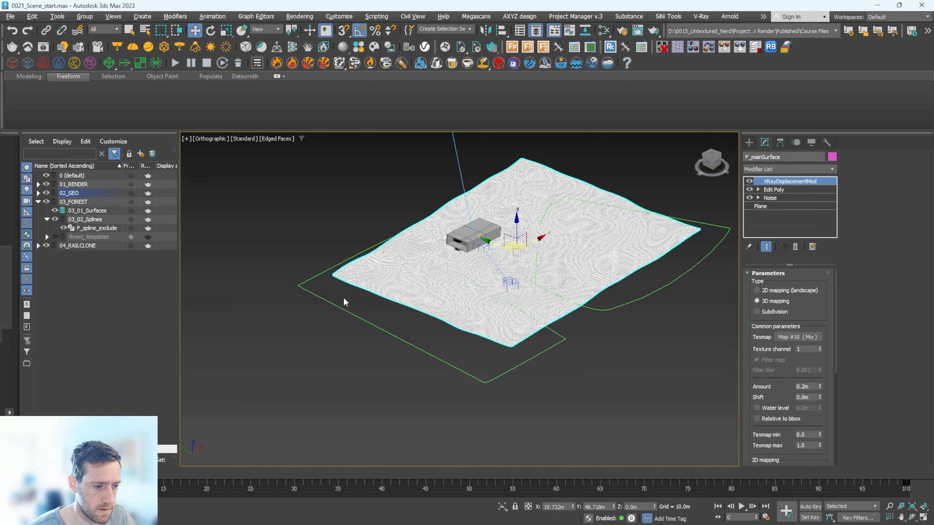
# Step: Put F_mainSurface in the 03_01_Surfaces layer and isolate it in the viewport
pyautogui.click(88, 211)
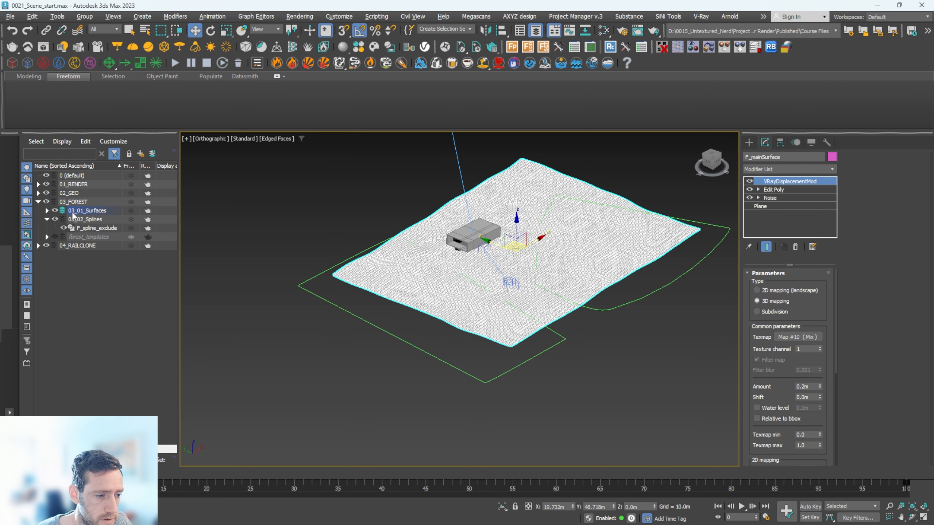
pyautogui.moveTo(179, 194); pyautogui.dragTo(210, 198)
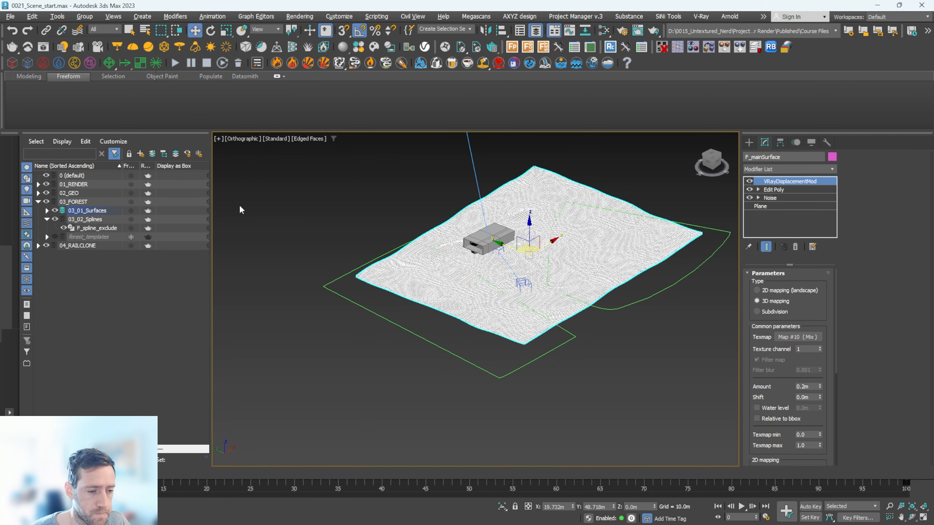
pyautogui.click(46, 210)
pyautogui.click(147, 220)
pyautogui.hotkey('alt', 'q')
# Step: Create a Forest Pack object beside the terrain and name it F_shrubs
pyautogui.click(512, 47)
pyautogui.click(629, 346)
pyautogui.write('F_shrubs')
# Step: Assign F_mainSurface as the scatter surface of F_shrubs and enable the Auto option for surfaces
pyautogui.click(854, 216)
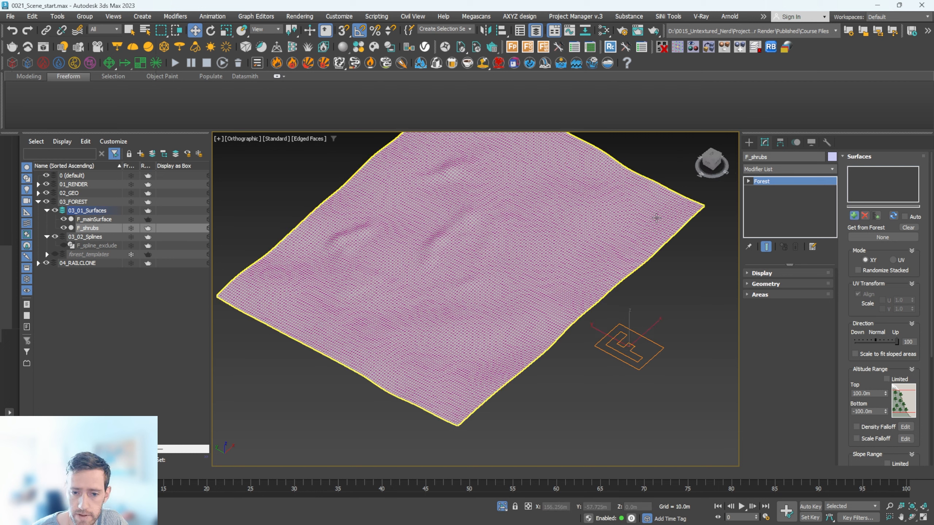
pyautogui.click(656, 218)
pyautogui.click(905, 217)
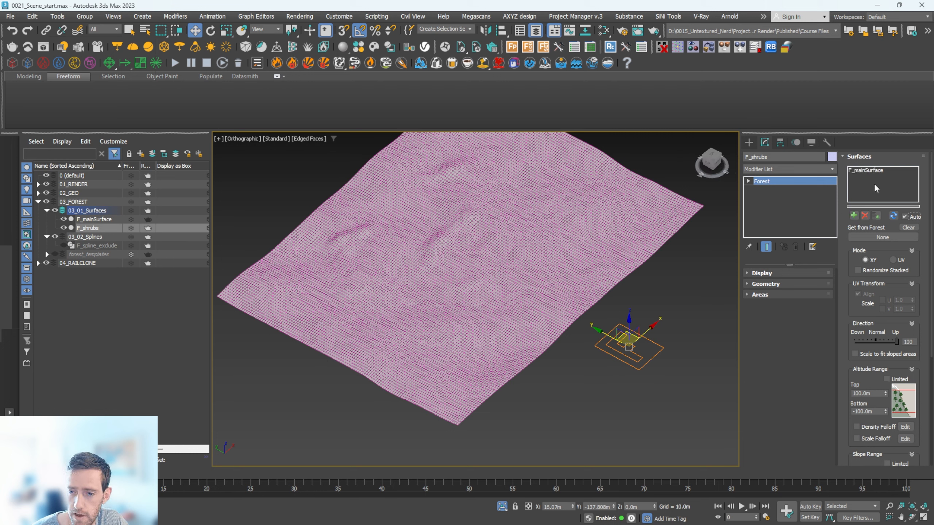
pyautogui.keyDown('alt'); pyautogui.moveTo(515, 289); pyautogui.dragTo(495, 299, button='middle'); pyautogui.keyUp('alt')
# Step: End isolation, add F_spline_exclude to F_shrubs as an Exclude spline area, and turn on its Surface Area
pyautogui.hotkey('alt', 'q')
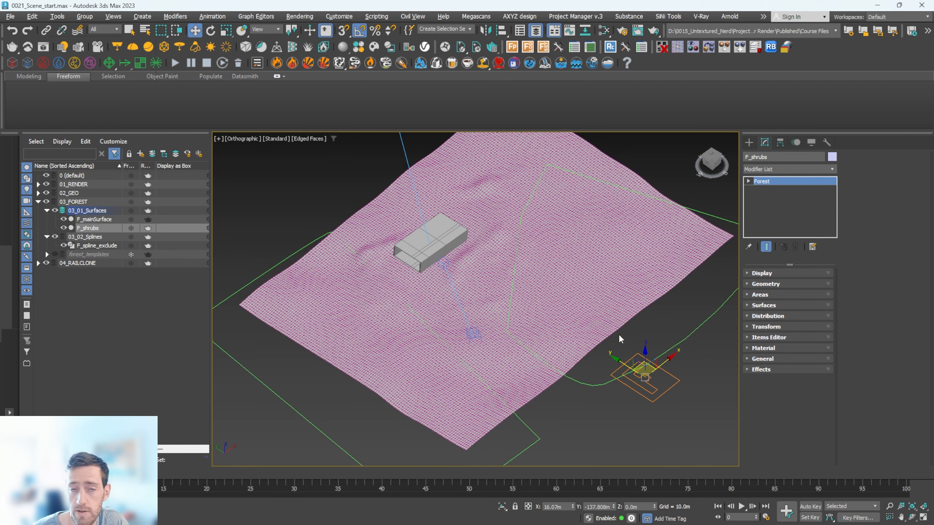
pyautogui.click(775, 295)
pyautogui.click(851, 221)
pyautogui.click(716, 217)
pyautogui.click(897, 259)
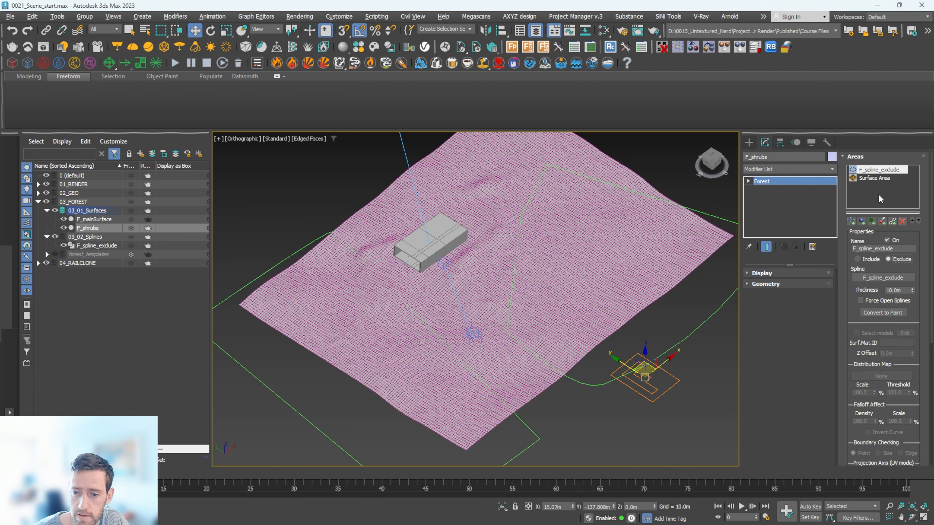
pyautogui.click(874, 178)
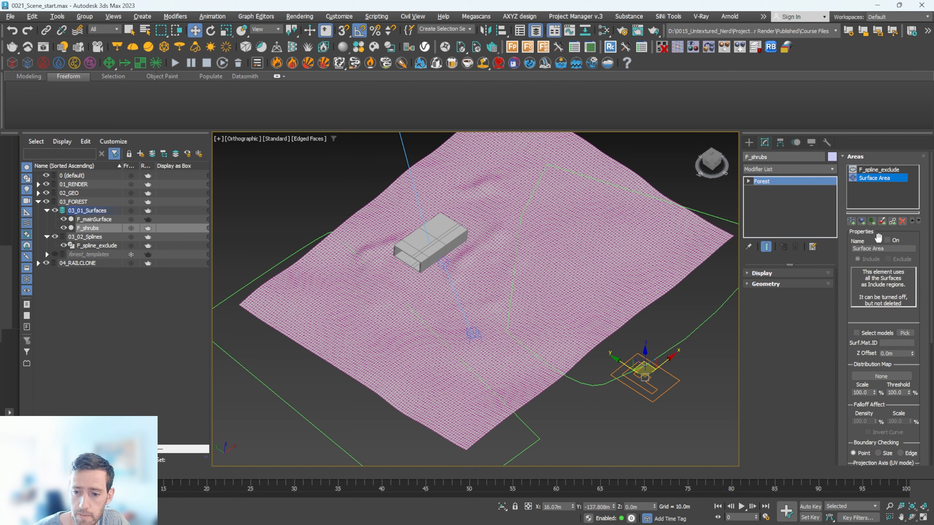
pyautogui.click(894, 241)
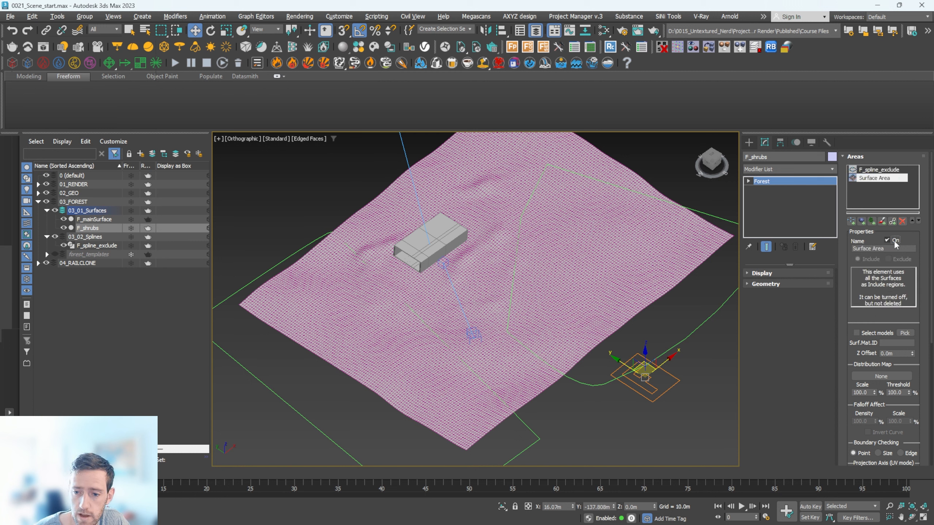
# Step: Open the Geometry settings of F_shrubs and start a render in the V-Ray frame buffer
pyautogui.click(792, 283)
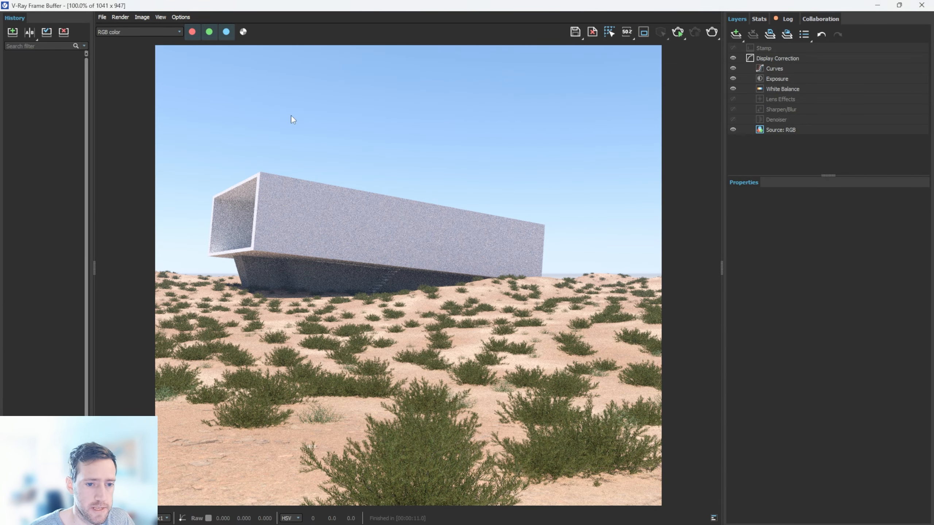
pyautogui.click(678, 32)
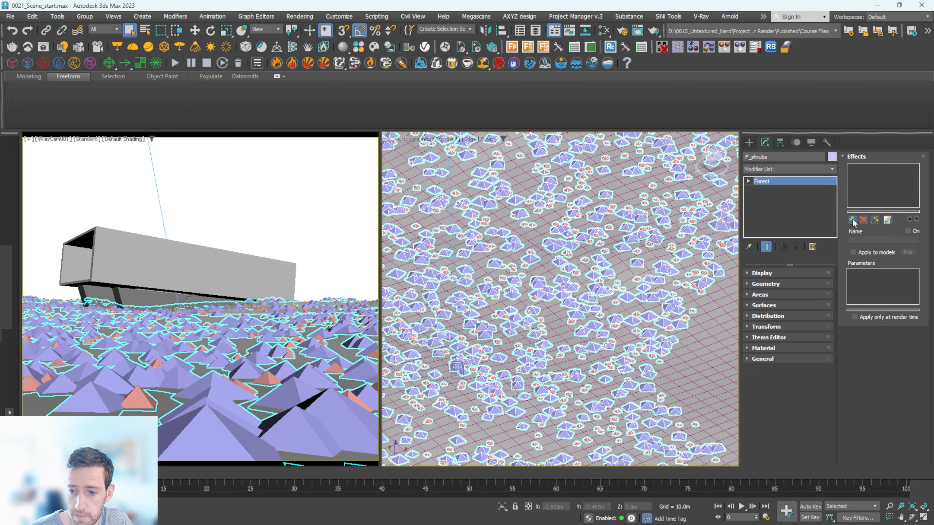
# Step: Add a new effect to F_shrubs and load Follow Displace Surface (V-Ray) from the effects library
pyautogui.click(852, 219)
pyautogui.click(882, 220)
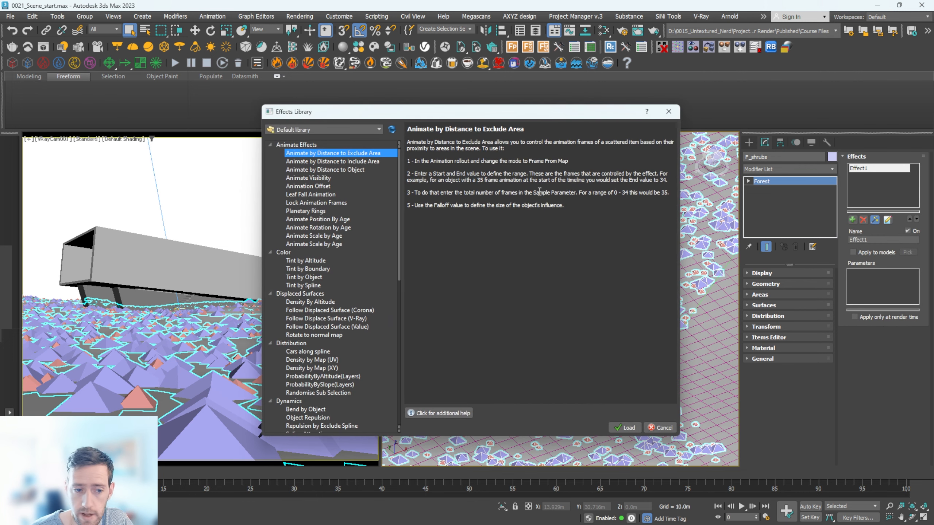
pyautogui.click(307, 318)
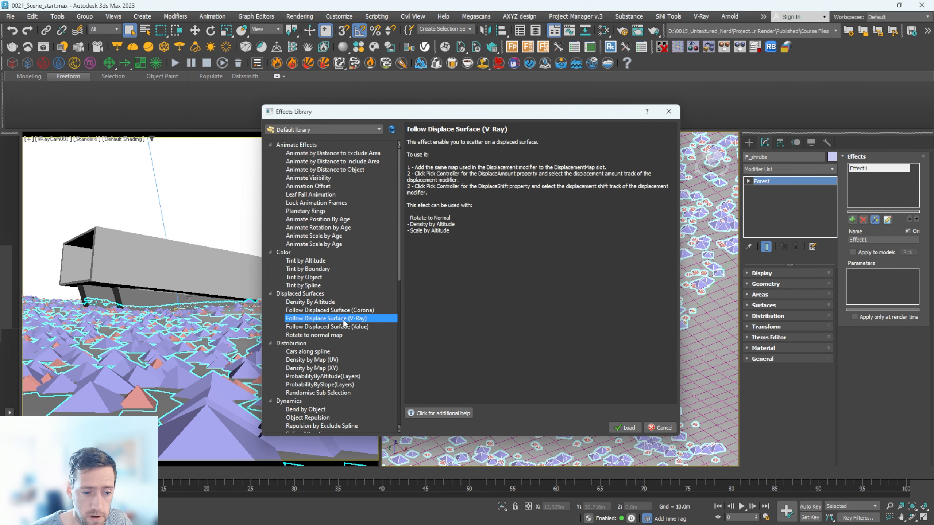
pyautogui.click(625, 427)
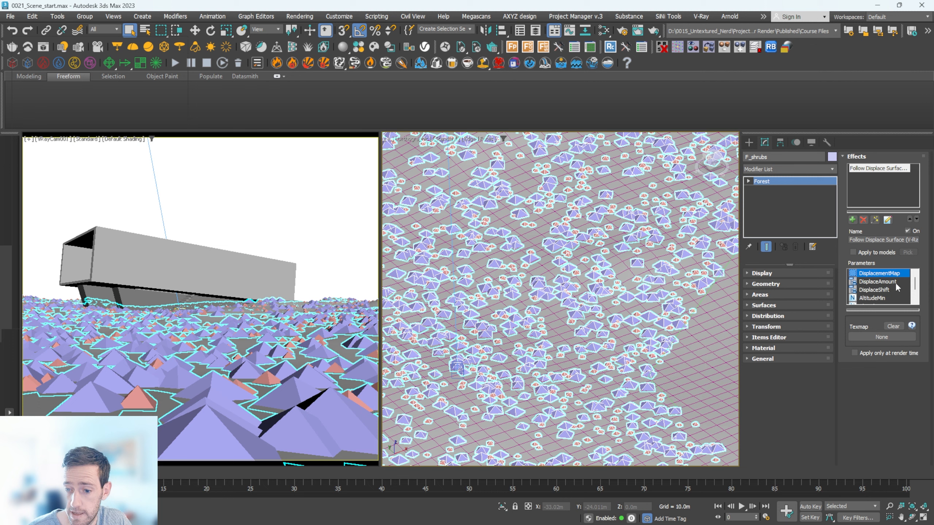
# Step: Assign the Map #10 Mix map from the Slate Material Editor to the effect's DisplacementMap parameter
pyautogui.press('m')
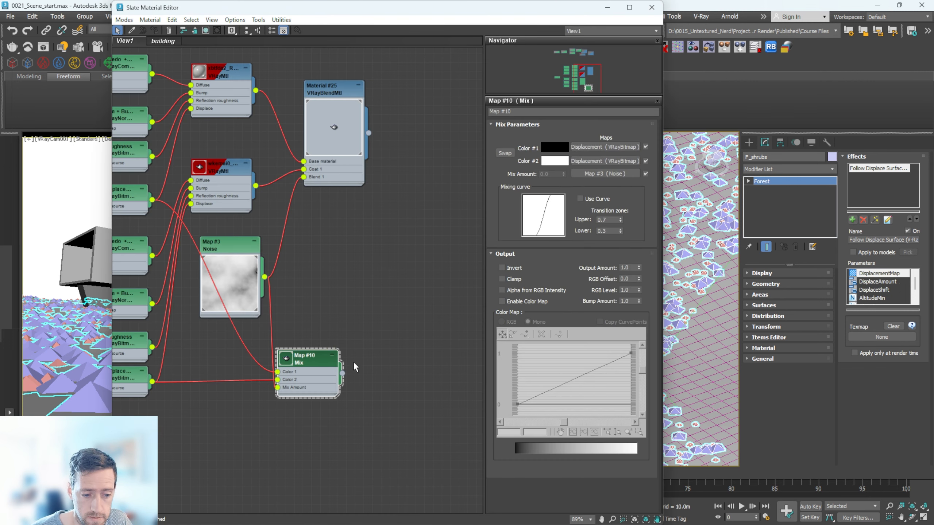
pyautogui.moveTo(342, 374); pyautogui.dragTo(882, 337)
pyautogui.press('m')
# Step: Link the effect's DisplaceAmount parameter to the Amount track of F_mainSurface's VRayDisplacementMod
pyautogui.click(887, 282)
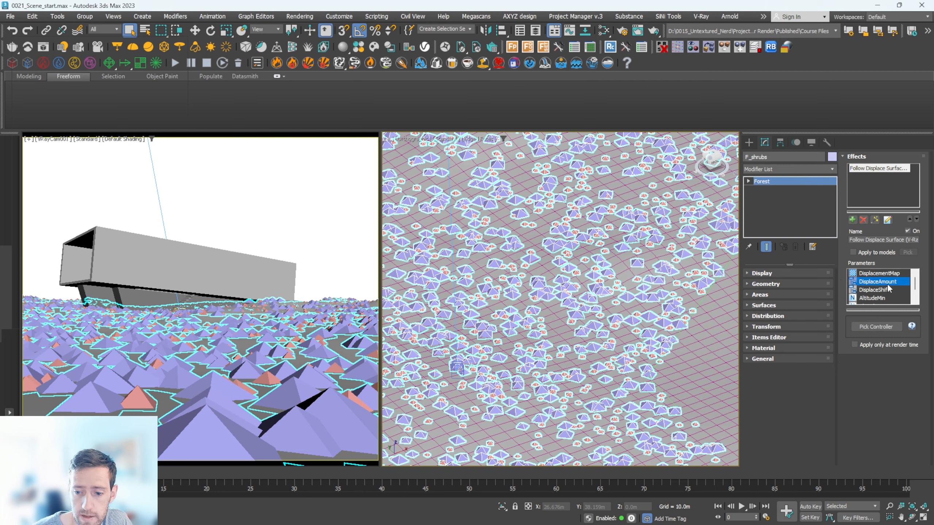
pyautogui.click(876, 327)
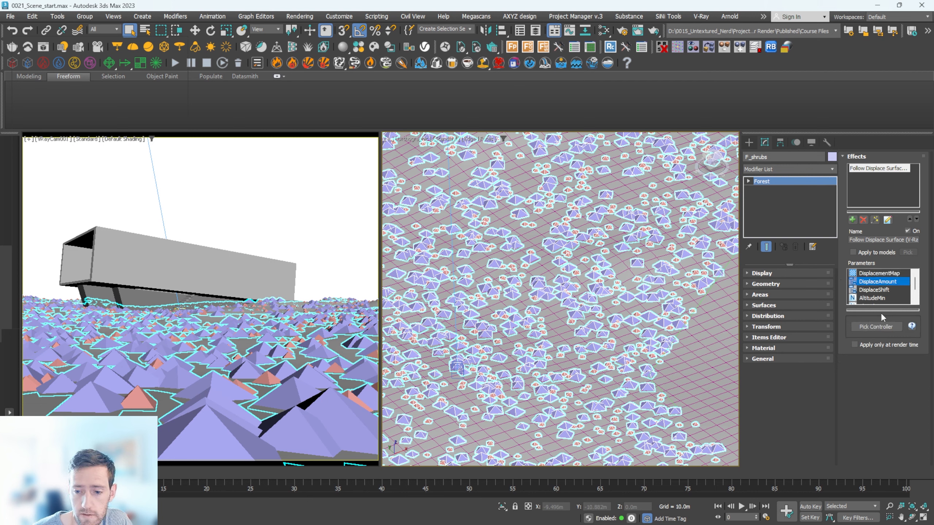
pyautogui.click(872, 325)
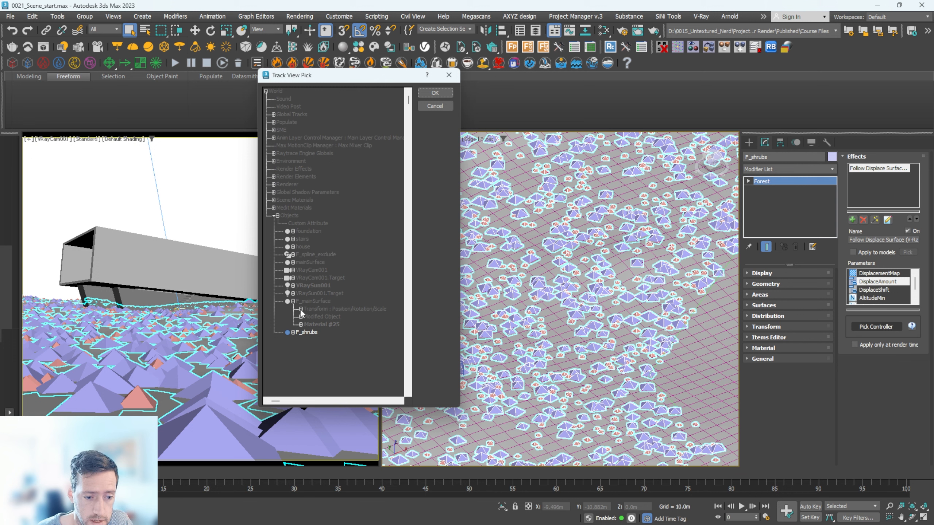
pyautogui.click(301, 317)
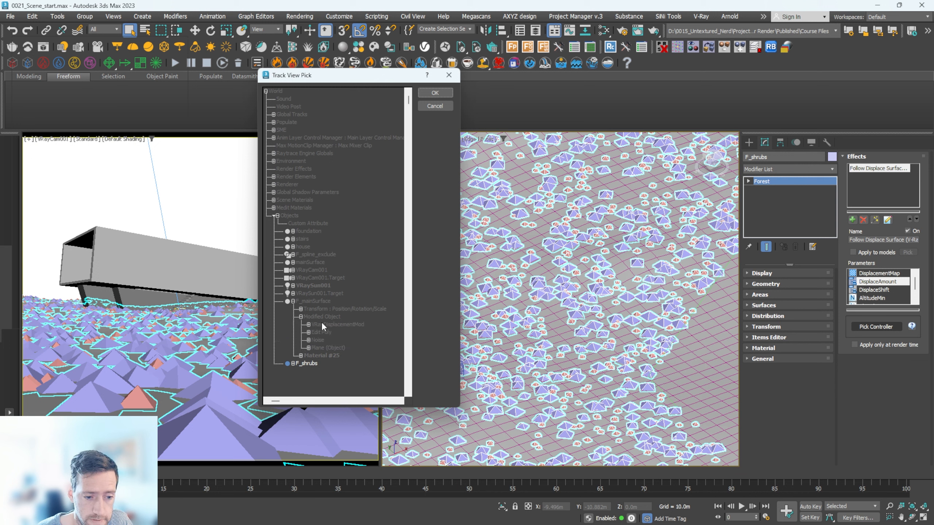
pyautogui.click(309, 323)
pyautogui.click(327, 332)
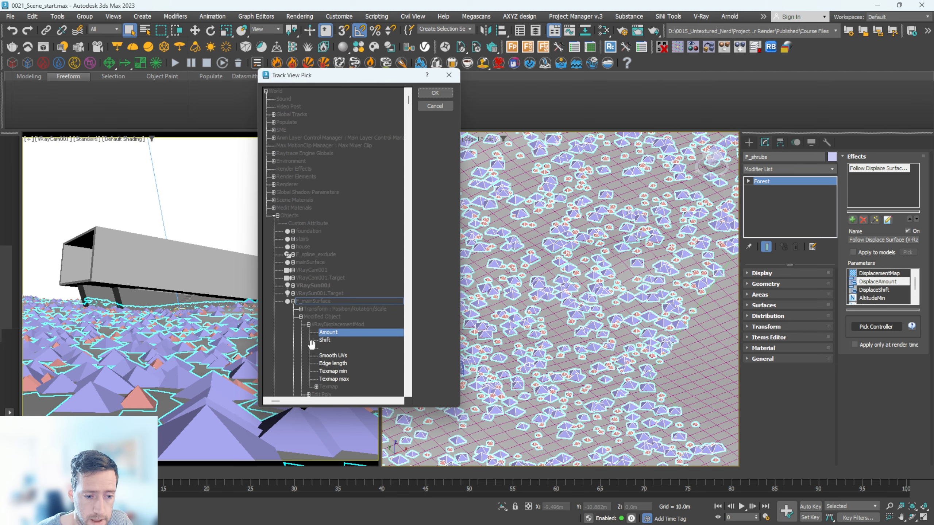
pyautogui.click(434, 93)
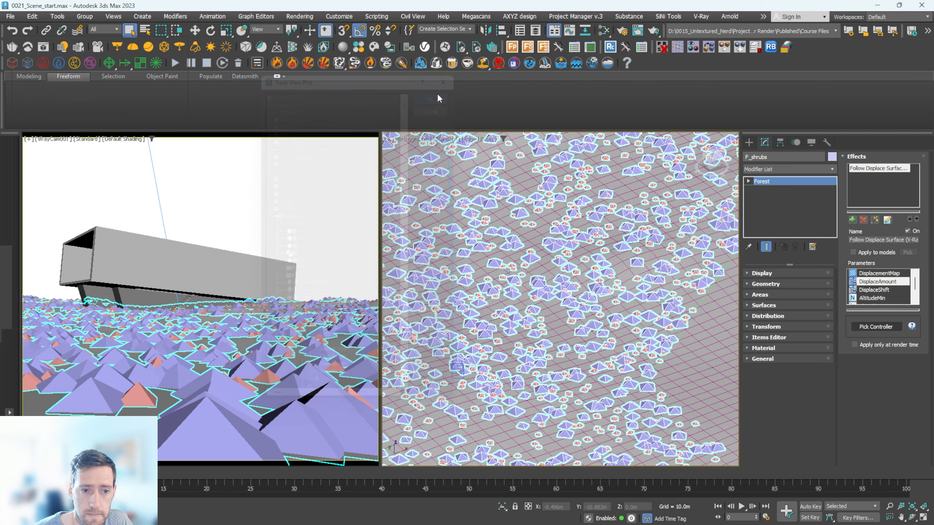
# Step: Set the Diversity of the F_shrubs distribution to Clusters and open the cluster size for editing
pyautogui.scroll(-3, 601, 301)
pyautogui.click(767, 316)
pyautogui.moveTo(847, 349); pyautogui.dragTo(855, 249)
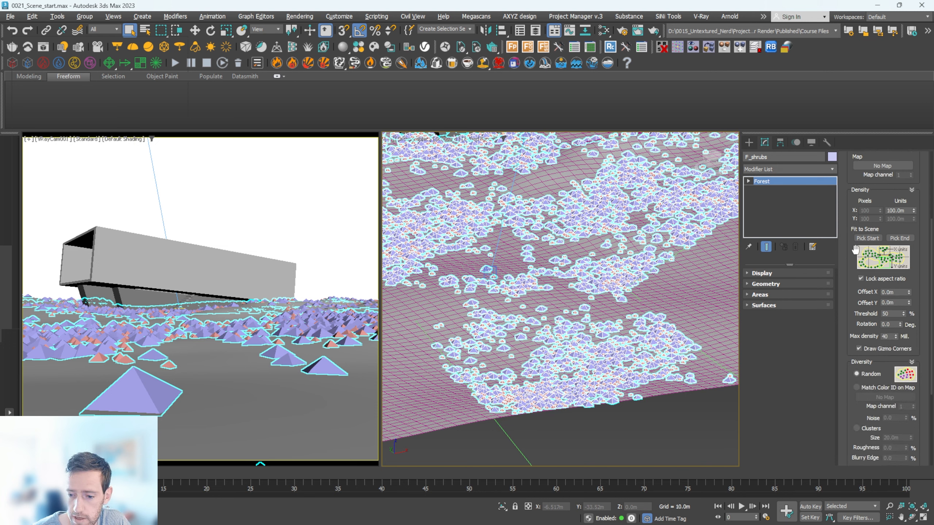
pyautogui.click(868, 428)
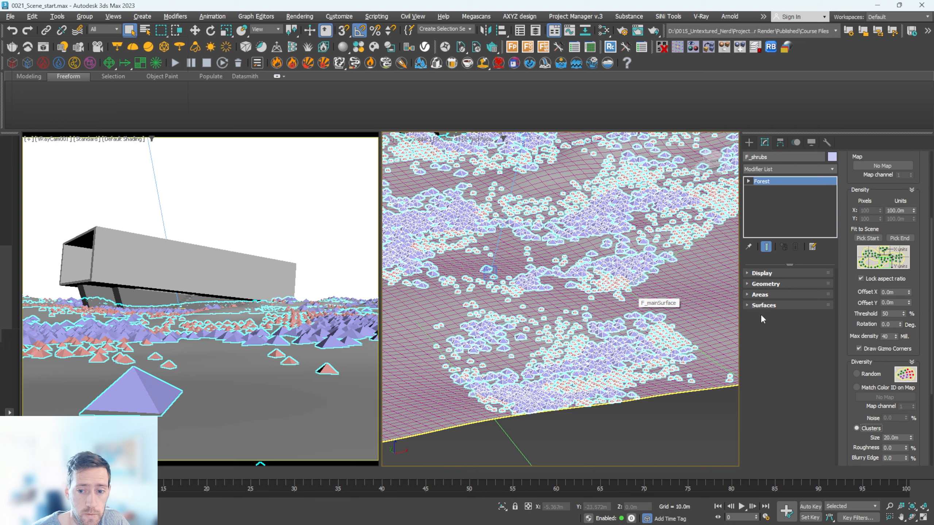
pyautogui.moveTo(839, 356); pyautogui.dragTo(845, 317)
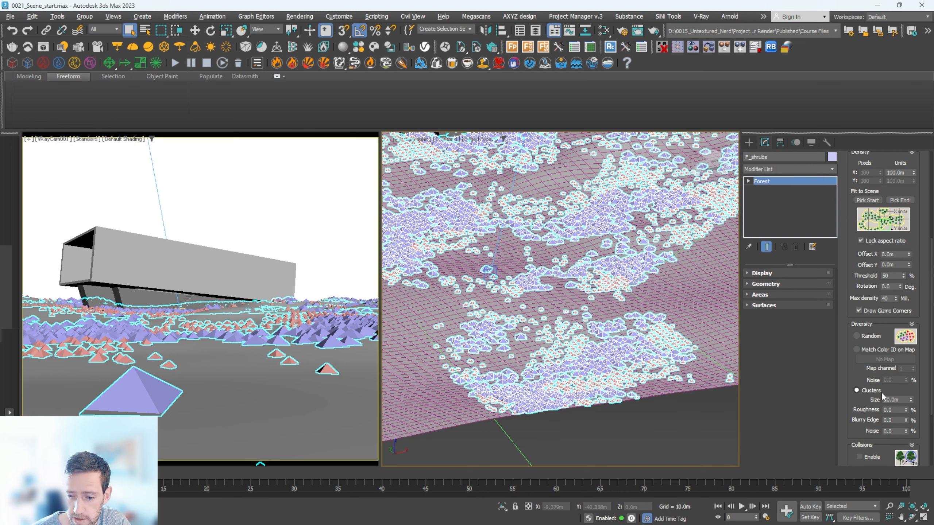
pyautogui.click(903, 400)
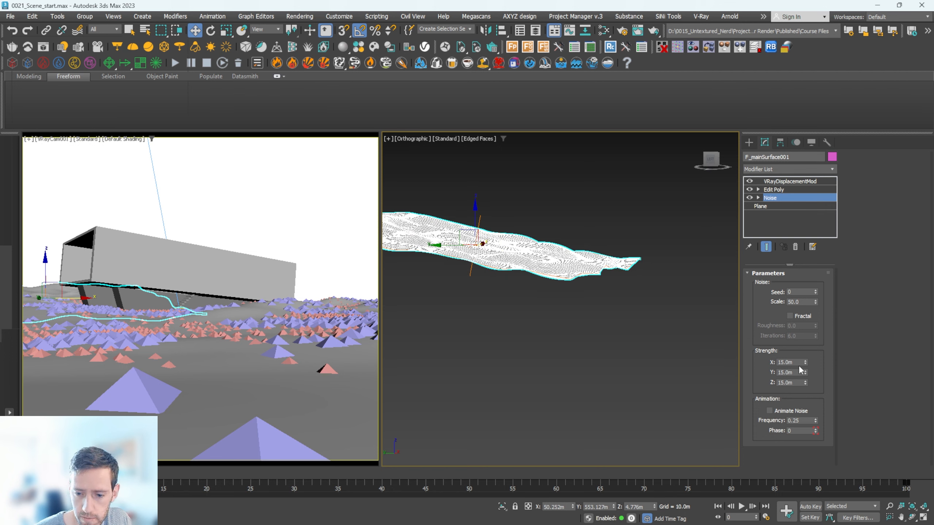
# Step: Set the Noise modifier strength of F_mainSurface001 to 30 m on X, Y and Z
pyautogui.doubleClick(790, 362)
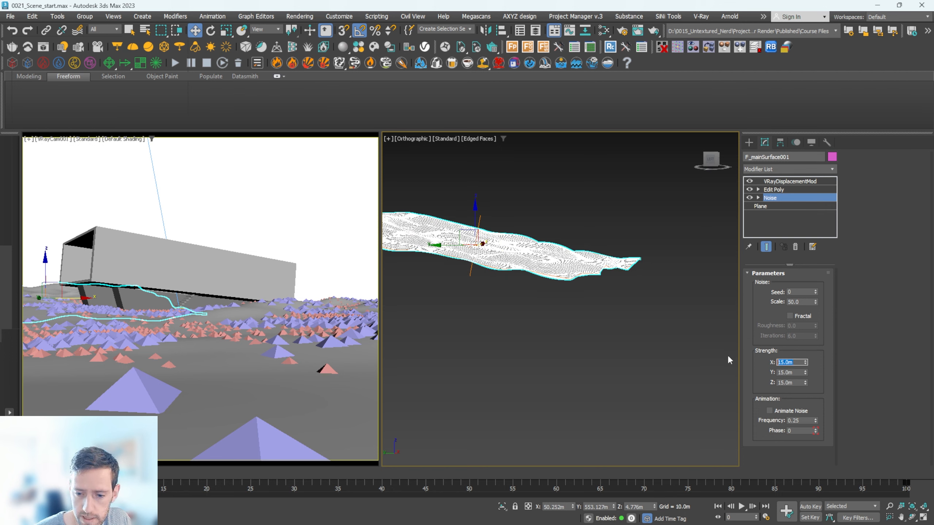
pyautogui.write('30')
pyautogui.press('Tab')
pyautogui.write('30')
pyautogui.press('Tab')
pyautogui.write('30')
pyautogui.press('Return')
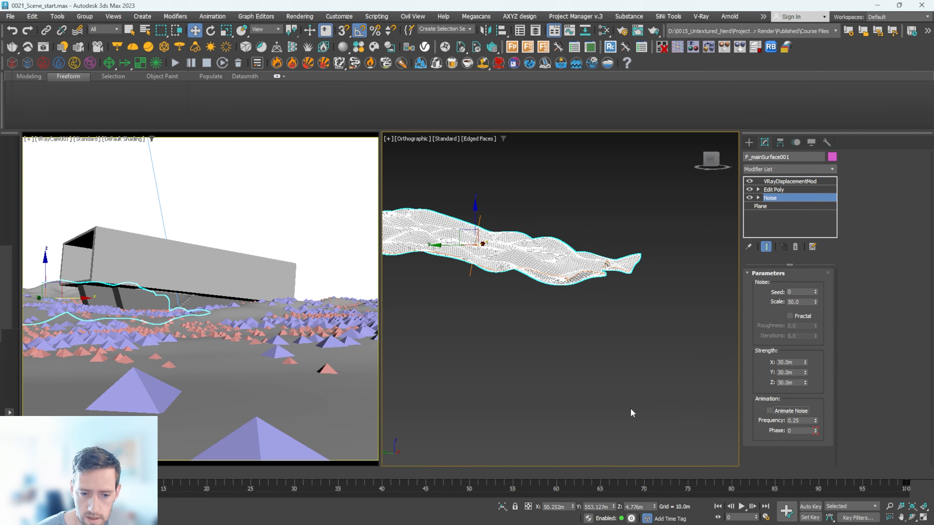
# Step: Set the Noise modifier scale of F_mainSurface001 to 75
pyautogui.keyDown('alt'); pyautogui.moveTo(506, 211); pyautogui.dragTo(503, 265, button='middle'); pyautogui.keyUp('alt')
pyautogui.doubleClick(796, 302)
pyautogui.write('75')
pyautogui.press('Return')
pyautogui.moveTo(437, 243); pyautogui.dragTo(503, 264, button='middle')
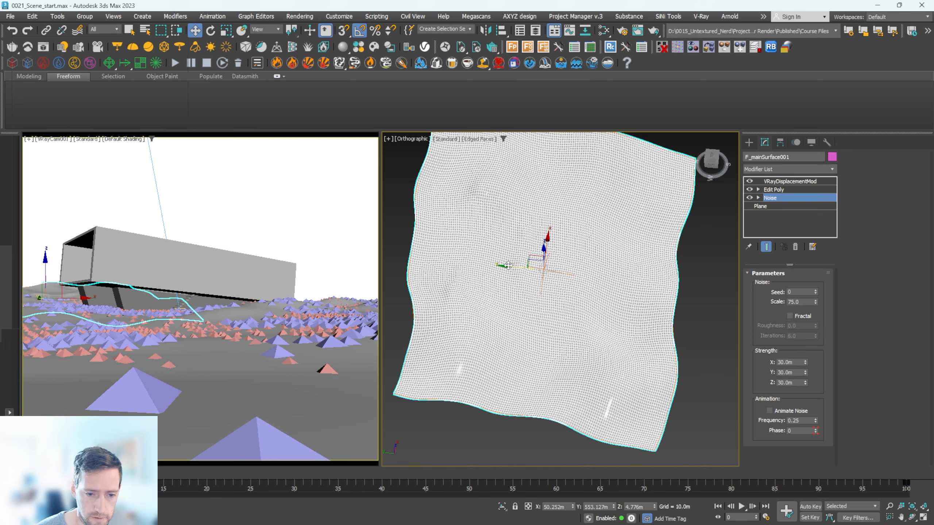
# Step: In the top view, move F_mainSurface001 farther away from the main terrain along Y
pyautogui.press('t')
pyautogui.scroll(-6, 542, 278)
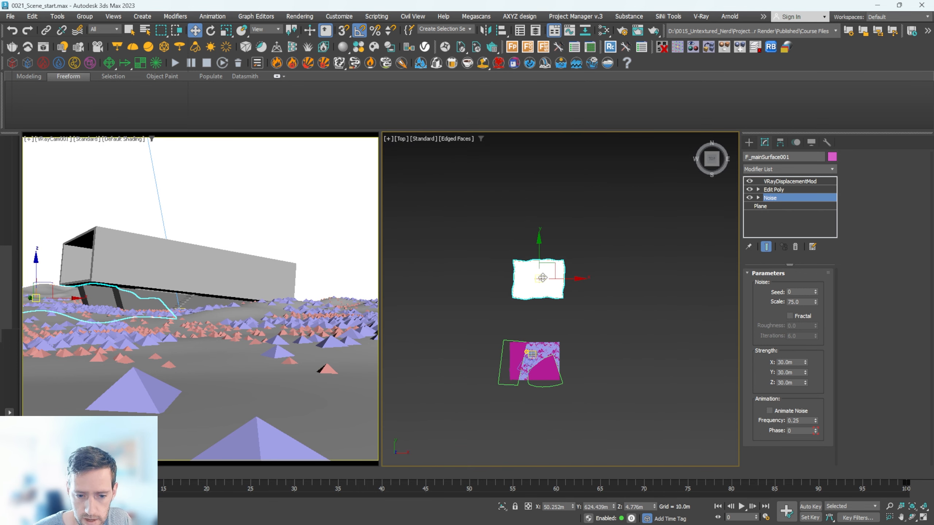
pyautogui.moveTo(543, 277); pyautogui.dragTo(559, 276, button='middle')
pyautogui.moveTo(570, 265)
pyautogui.mouseDown()
pyautogui.moveTo(569, 216)
pyautogui.moveTo(582, 196)
pyautogui.mouseUp()
pyautogui.moveTo(582, 196); pyautogui.dragTo(556, 247, button='middle')
# Step: Duplicate F_mainSurface001 toward positive X and rotate the copy -55 degrees about Z
pyautogui.press('Return')
pyautogui.press('e')
pyautogui.moveTo(556, 246)
pyautogui.keyDown('shift'); pyautogui.mouseDown()
pyautogui.moveTo(718, 244)
pyautogui.moveTo(710, 230)
pyautogui.moveTo(725, 227)
pyautogui.mouseUp(); pyautogui.keyUp('shift')
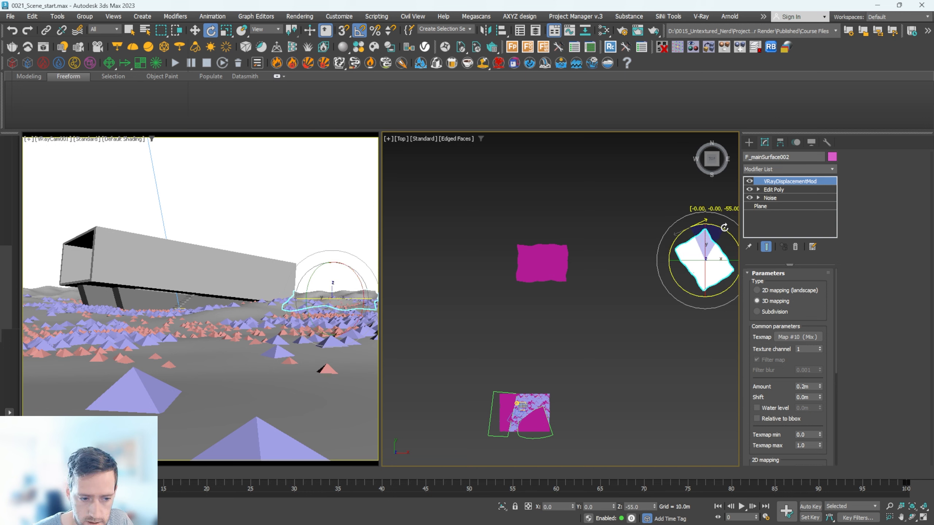
# Step: Move F_mainSurface002 slightly toward the main terrain in the XY plane of the top view
pyautogui.press('w')
pyautogui.moveTo(697, 257); pyautogui.dragTo(677, 260, button='middle')
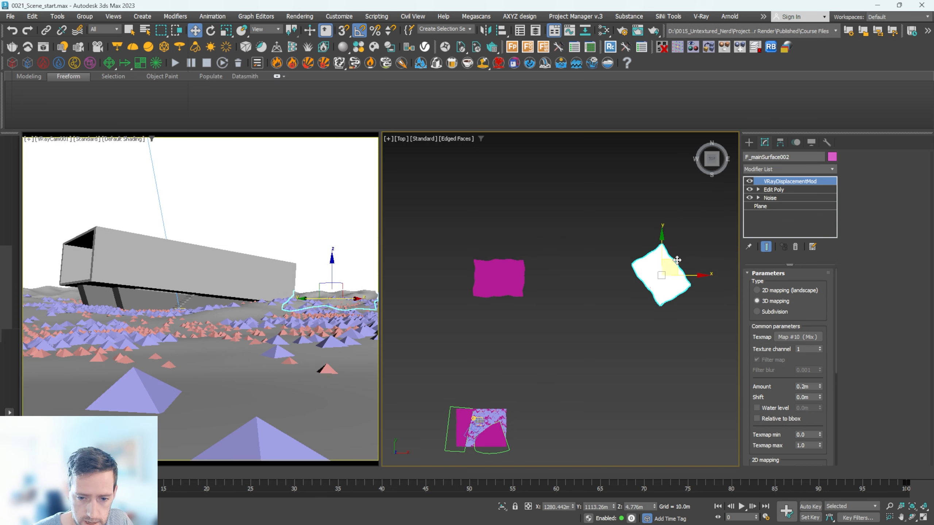
pyautogui.moveTo(680, 259); pyautogui.dragTo(674, 268)
# Step: Scale F_mainSurface002 to 124% along its X axis using the Local reference coordinate system
pyautogui.press('r')
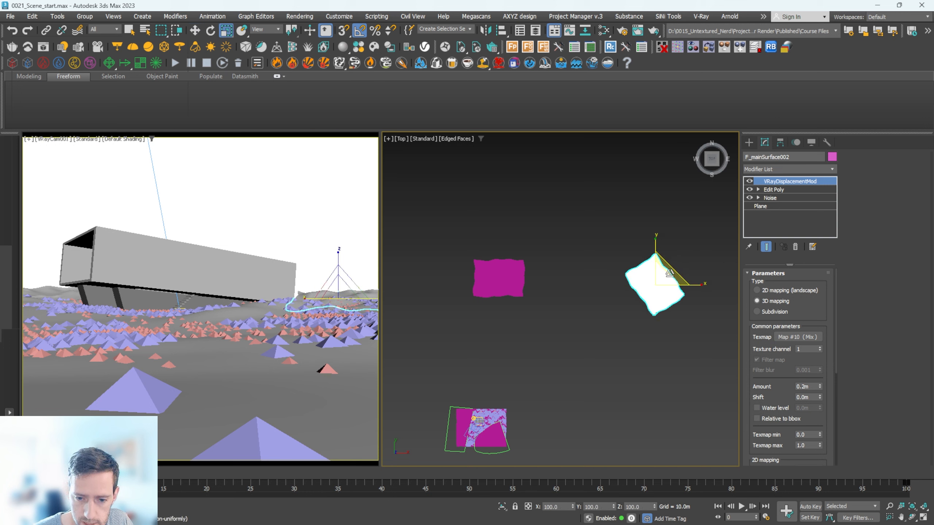
pyautogui.click(266, 29)
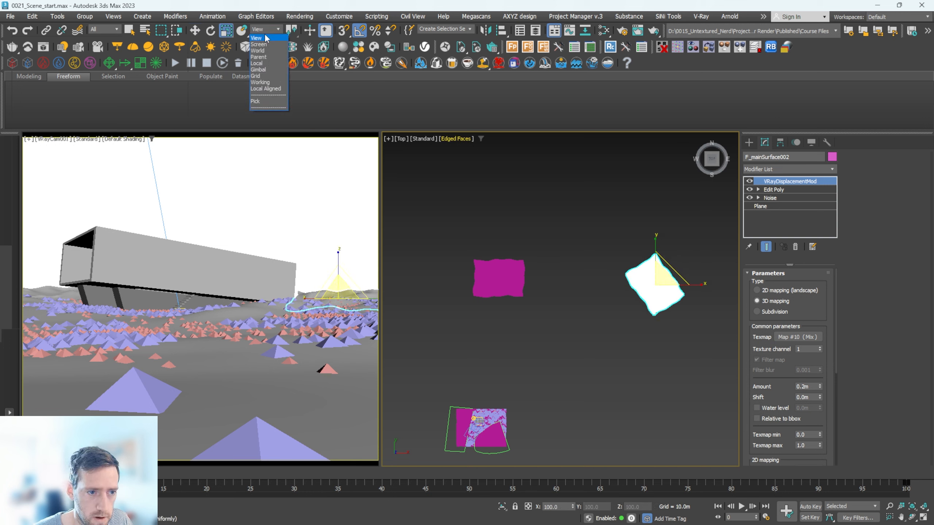
pyautogui.click(259, 69)
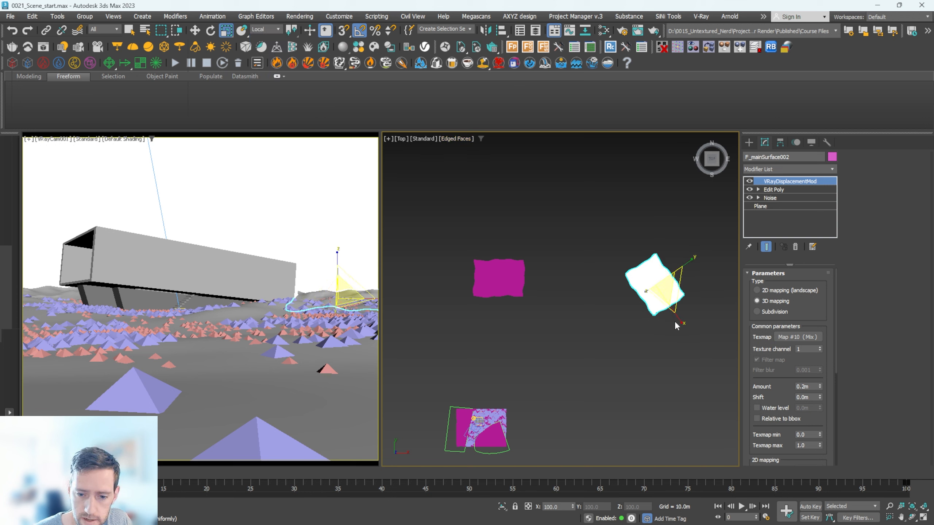
pyautogui.moveTo(678, 319); pyautogui.dragTo(686, 325)
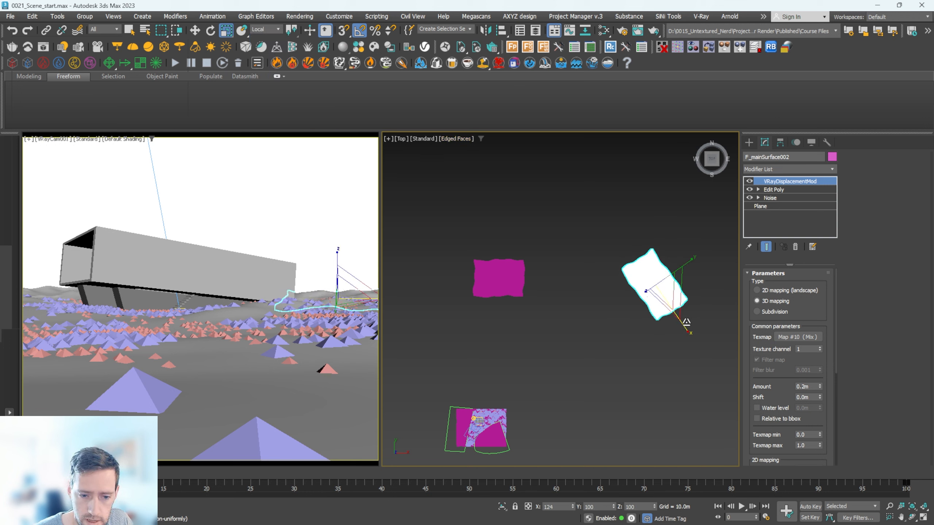
# Step: Reset the transforms of F_mainSurface001 and F_mainSurface002 together with Reset XForm
pyautogui.keyDown('alt'); pyautogui.moveTo(573, 239); pyautogui.dragTo(555, 243, button='middle'); pyautogui.keyUp('alt')
pyautogui.keyDown('ctrl'); pyautogui.click(525, 291); pyautogui.keyUp('ctrl')
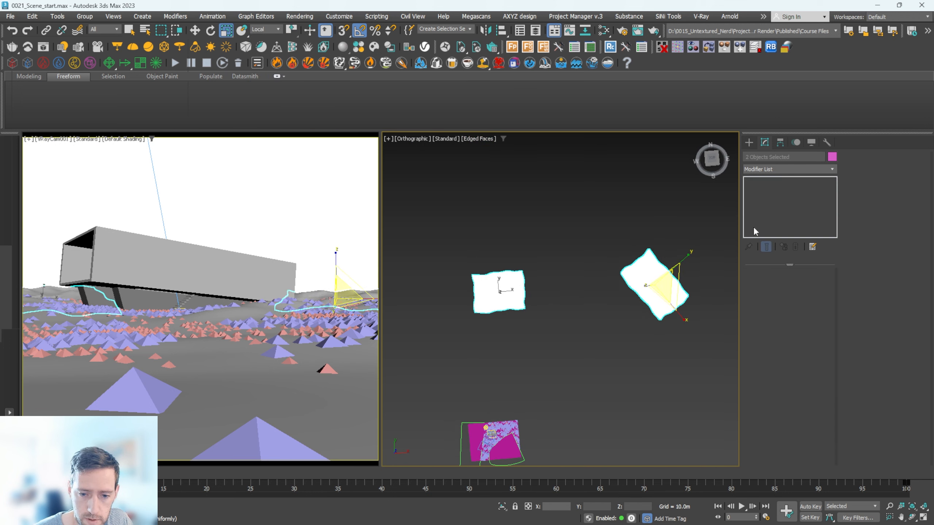
pyautogui.click(827, 141)
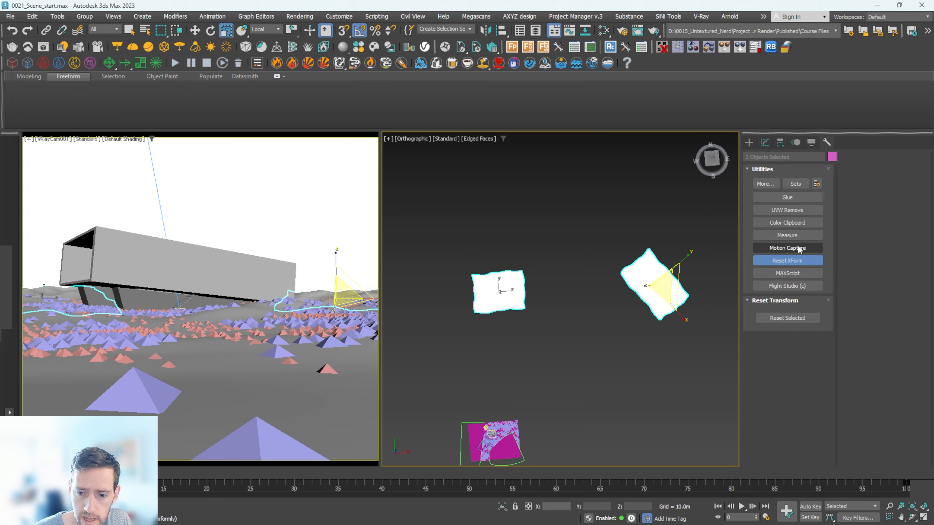
pyautogui.click(788, 318)
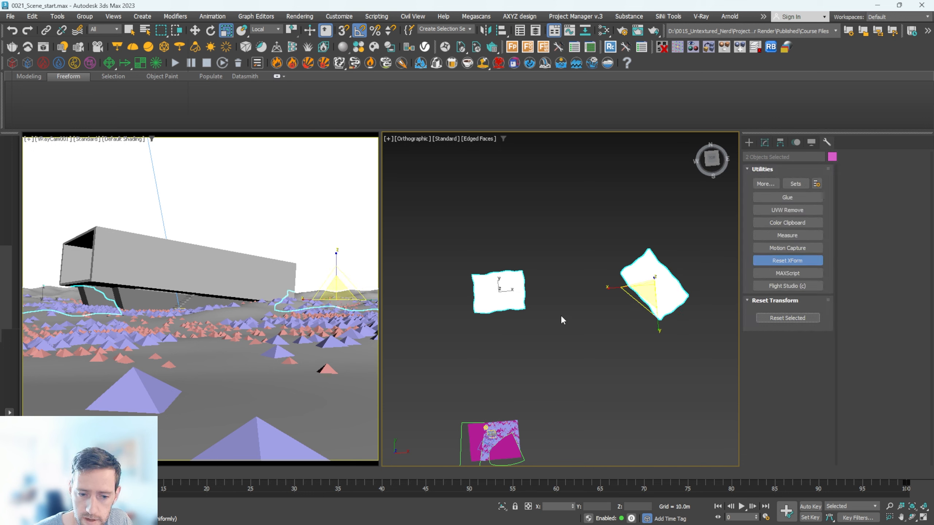
# Step: Select the F_shrubs Forest object on the main terrain and add F_mainSurface001 to its distribution surfaces
pyautogui.keyDown('alt'); pyautogui.moveTo(560, 315); pyautogui.dragTo(545, 286, button='middle'); pyautogui.keyUp('alt')
pyautogui.click(545, 286)
pyautogui.click(512, 290)
pyautogui.scroll(10, 494, 413)
pyautogui.keyDown('alt'); pyautogui.moveTo(522, 331); pyautogui.dragTo(542, 290, button='middle'); pyautogui.keyUp('alt')
pyautogui.click(551, 235)
pyautogui.click(763, 143)
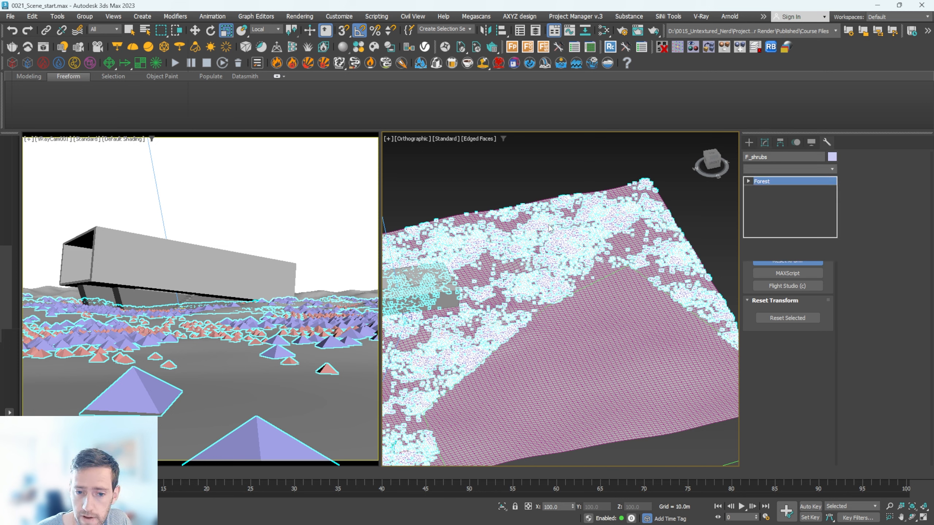
pyautogui.scroll(-8, 590, 195)
pyautogui.moveTo(590, 194); pyautogui.dragTo(625, 284, button='middle')
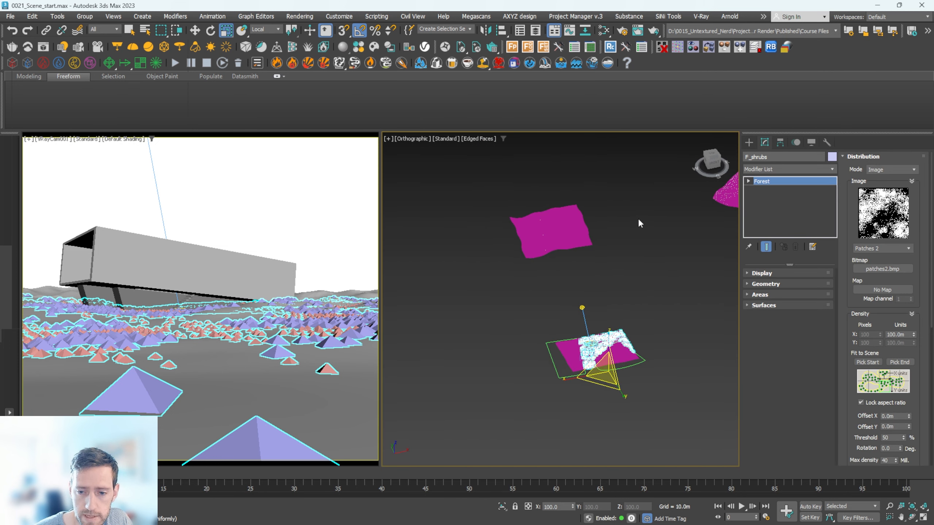
pyautogui.click(793, 305)
pyautogui.click(854, 217)
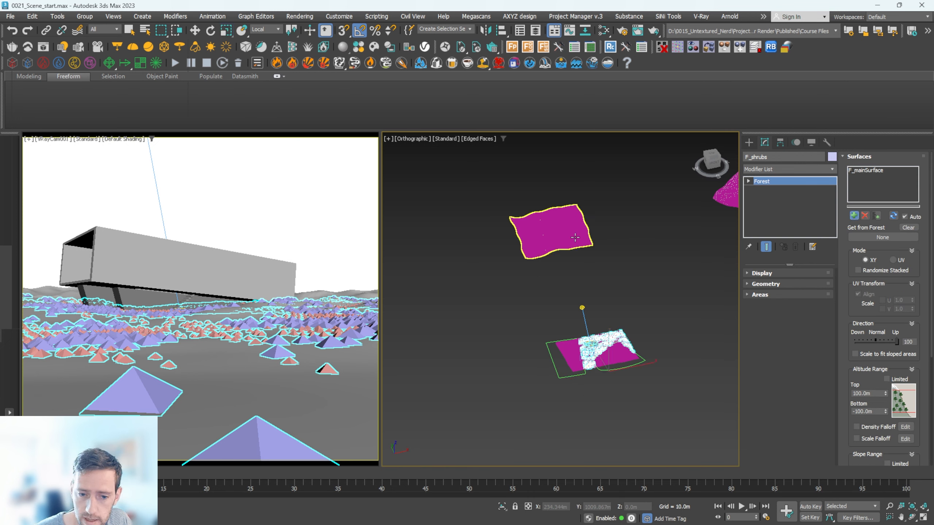
pyautogui.click(551, 230)
# Step: Add F_mainSurface002 to the F_shrubs distribution surfaces and check the shrub scatter on it
pyautogui.click(853, 217)
pyautogui.moveTo(664, 259); pyautogui.dragTo(563, 279, button='middle')
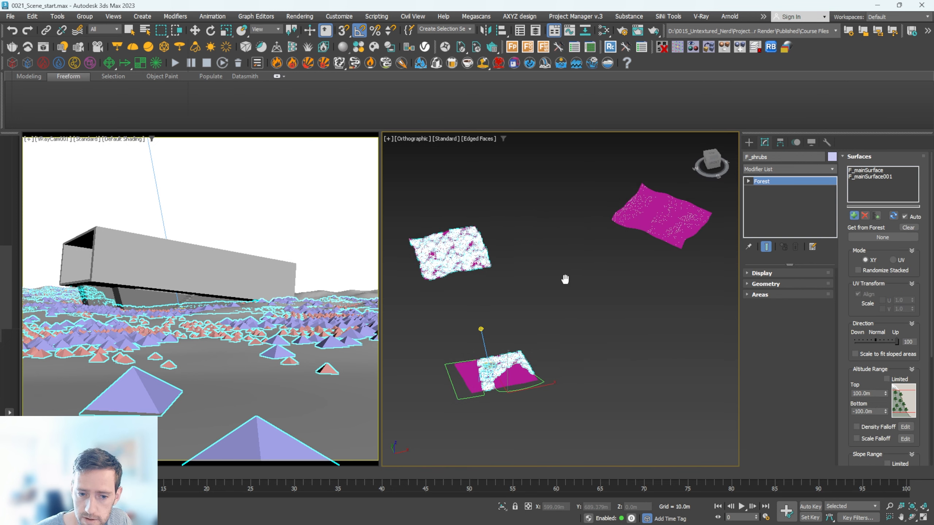
pyautogui.click(642, 229)
pyautogui.scroll(7, 669, 222)
pyautogui.scroll(3, 668, 222)
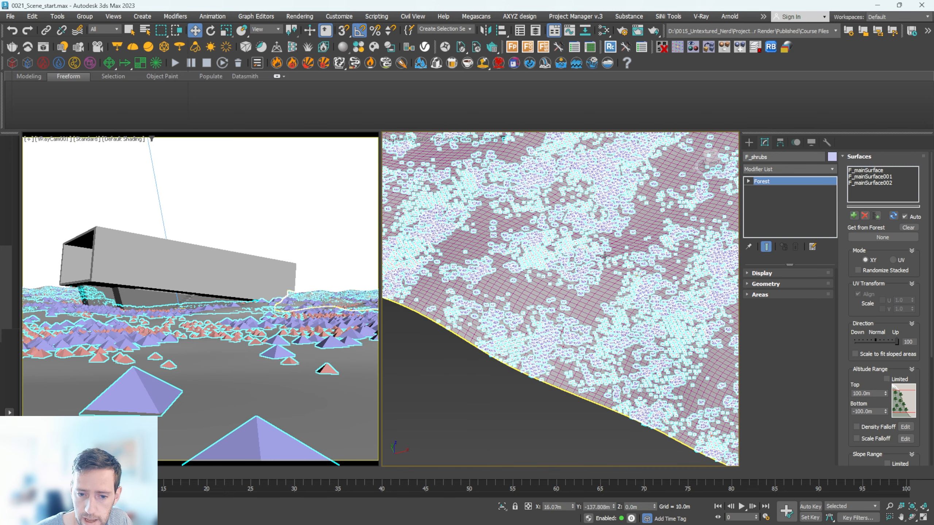
pyautogui.scroll(-3, 527, 270)
pyautogui.scroll(-5, 513, 267)
pyautogui.moveTo(513, 267); pyautogui.dragTo(573, 277, button='middle')
pyautogui.moveTo(465, 299); pyautogui.dragTo(502, 289, button='middle')
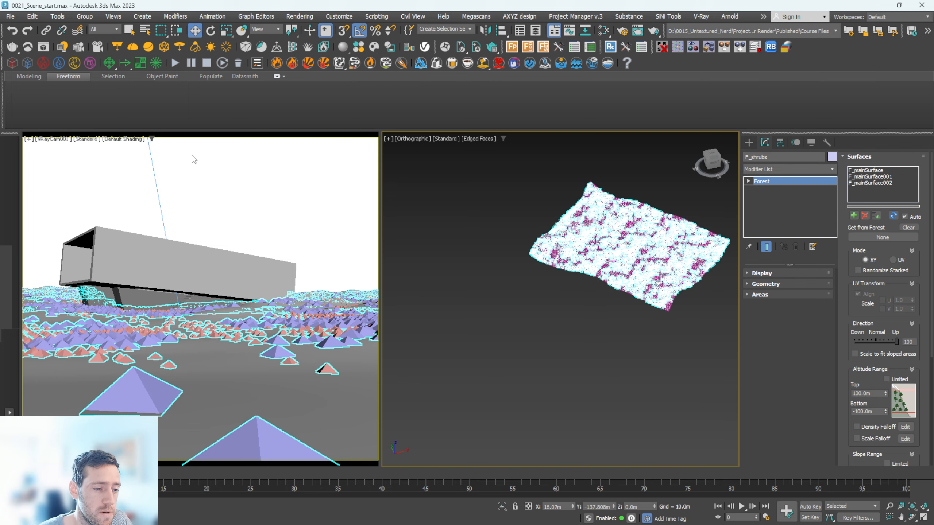
# Step: Open the V-Ray Frame Buffer and start an interactive render of the camera view
pyautogui.click(42, 50)
pyautogui.click(678, 32)
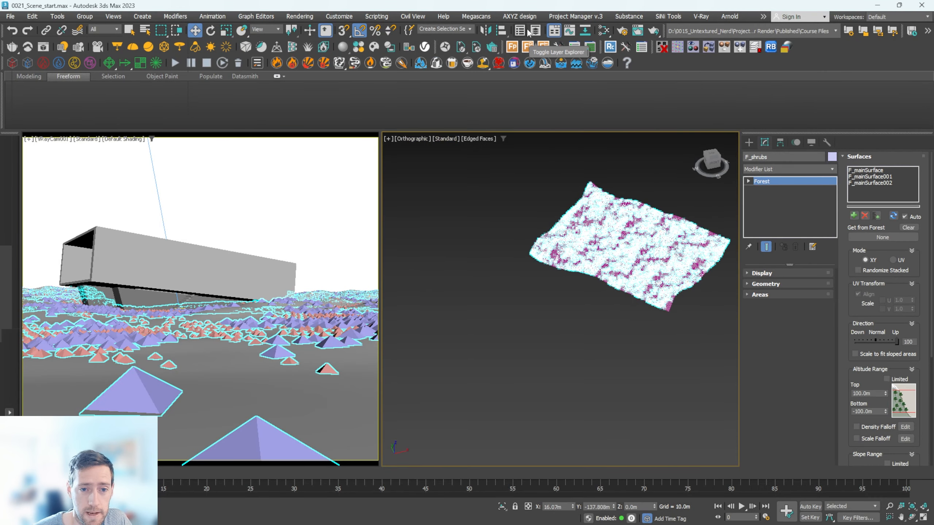
# Step: Make F_mainSurface001 and F_mainSurface002 in the 03_01_Surfaces layer renderable
pyautogui.click(38, 202)
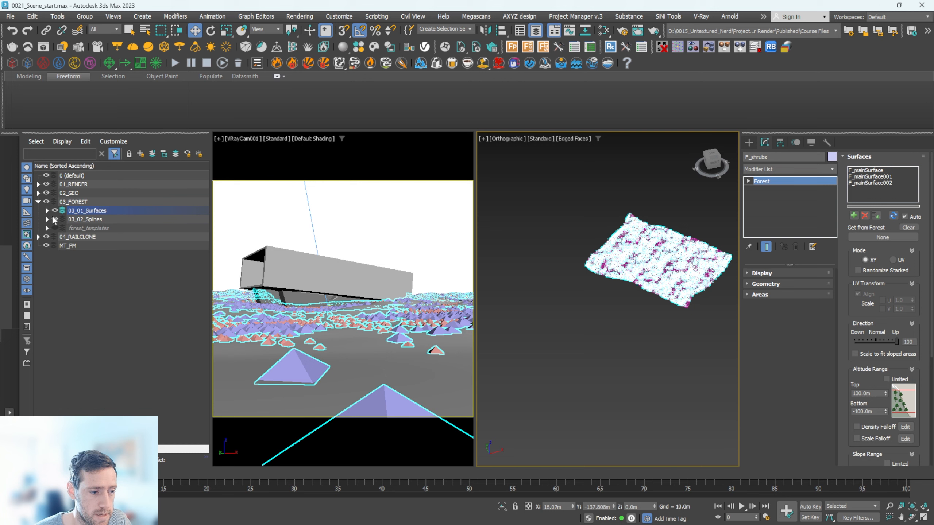
pyautogui.click(47, 210)
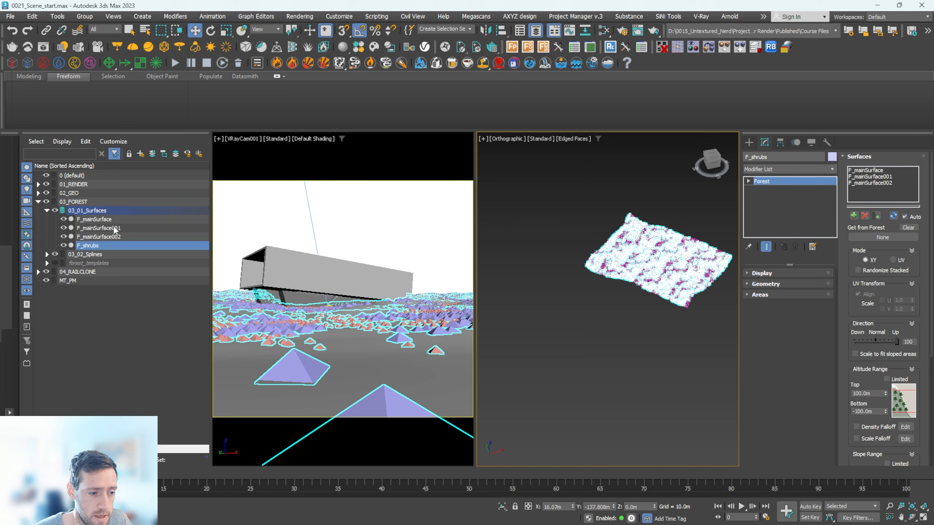
pyautogui.click(114, 228)
pyautogui.keyDown('ctrl'); pyautogui.click(117, 236); pyautogui.keyUp('ctrl')
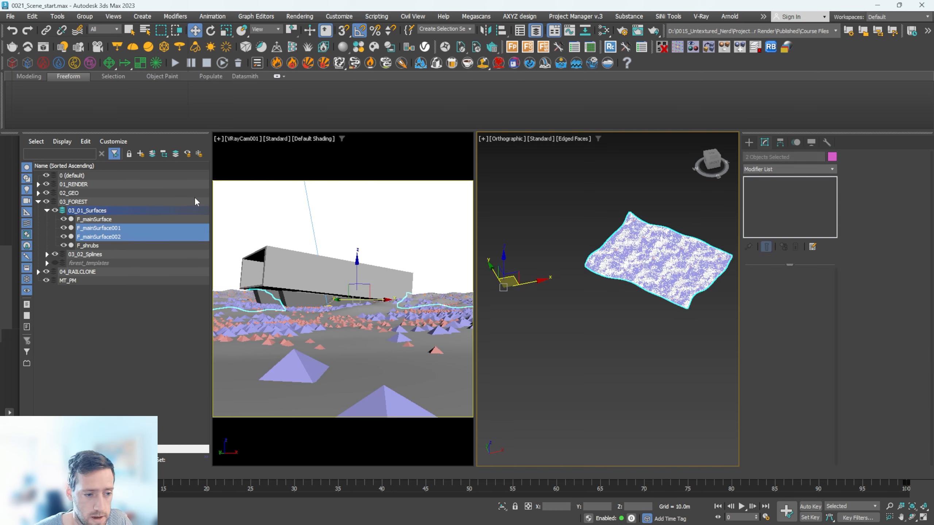
pyautogui.moveTo(212, 189); pyautogui.dragTo(258, 177)
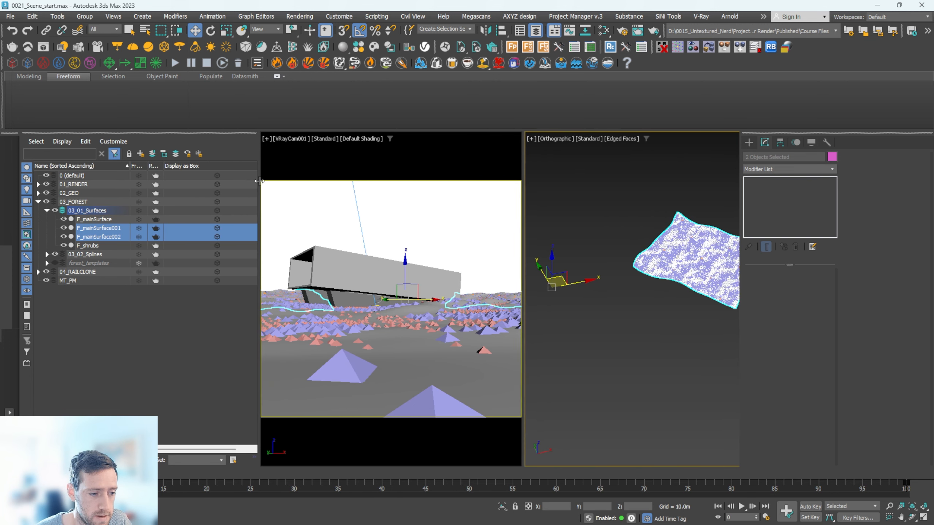
pyautogui.click(155, 236)
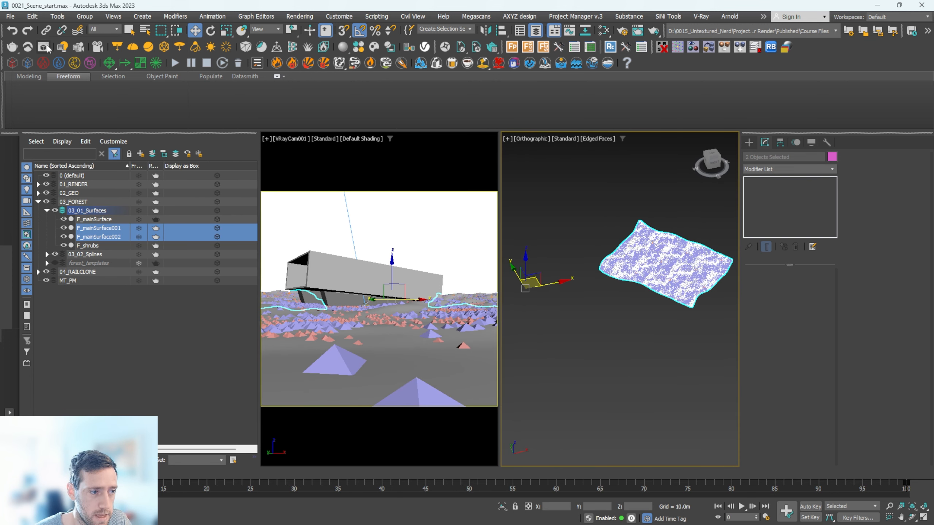
# Step: Delete the VRayAerialPerspective atmosphere effect from the environment settings and close them
pyautogui.click(420, 237)
pyautogui.press('8')
pyautogui.click(342, 295)
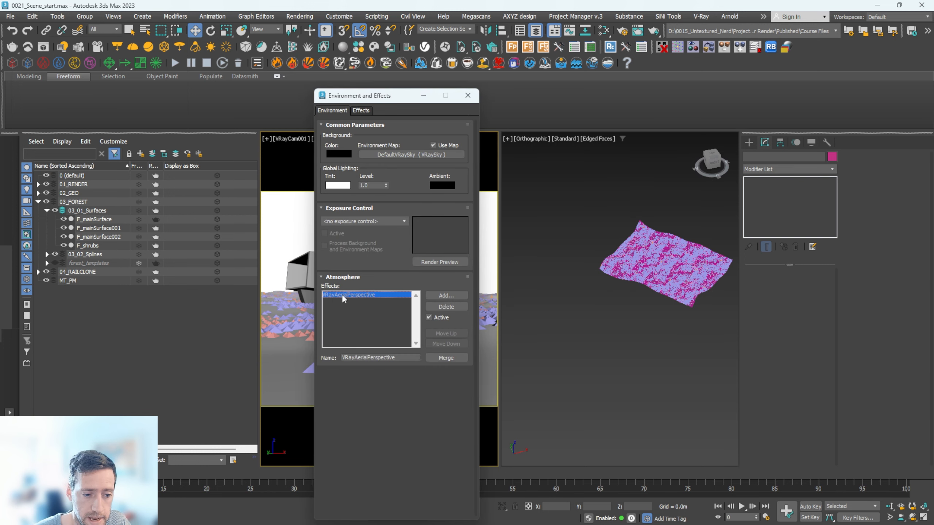
pyautogui.click(445, 307)
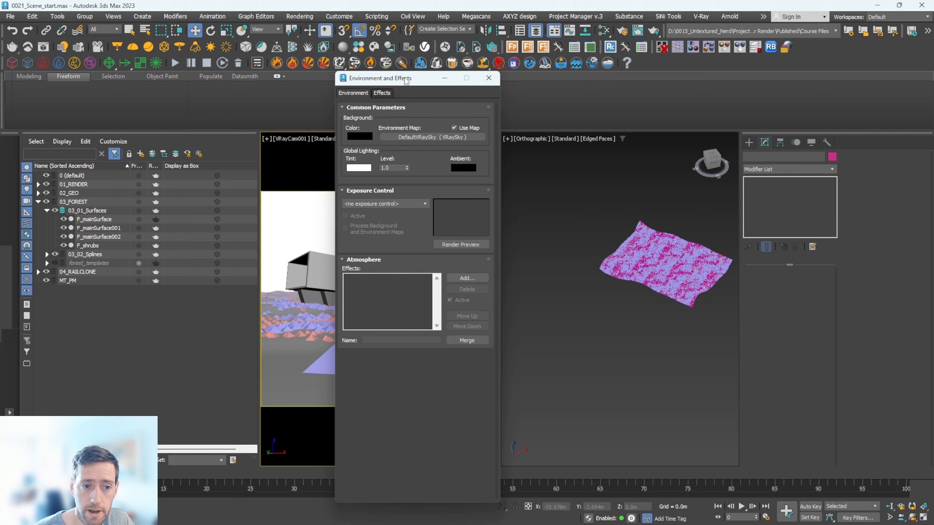
pyautogui.moveTo(415, 75); pyautogui.dragTo(401, 74)
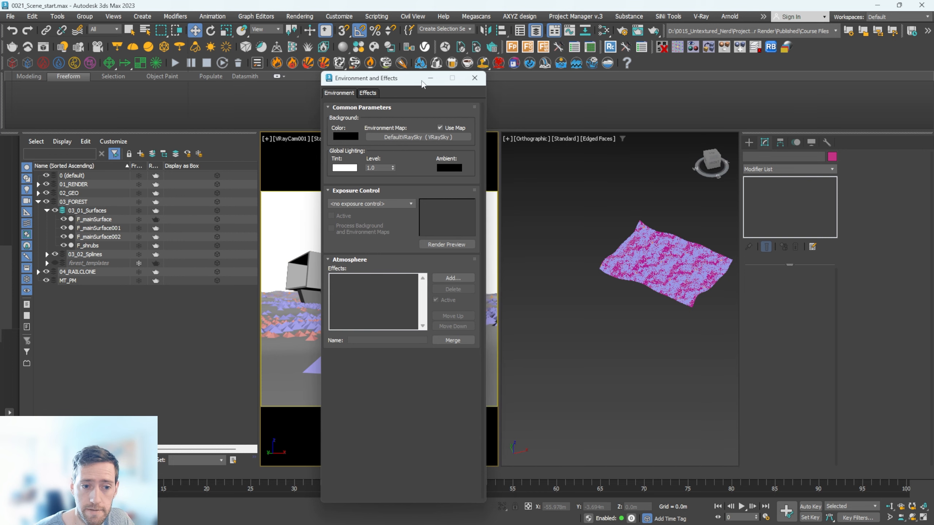
pyautogui.click(475, 75)
# Step: Reopen the environment settings and add a VRayAerialPerspective atmosphere effect
pyautogui.click(569, 240)
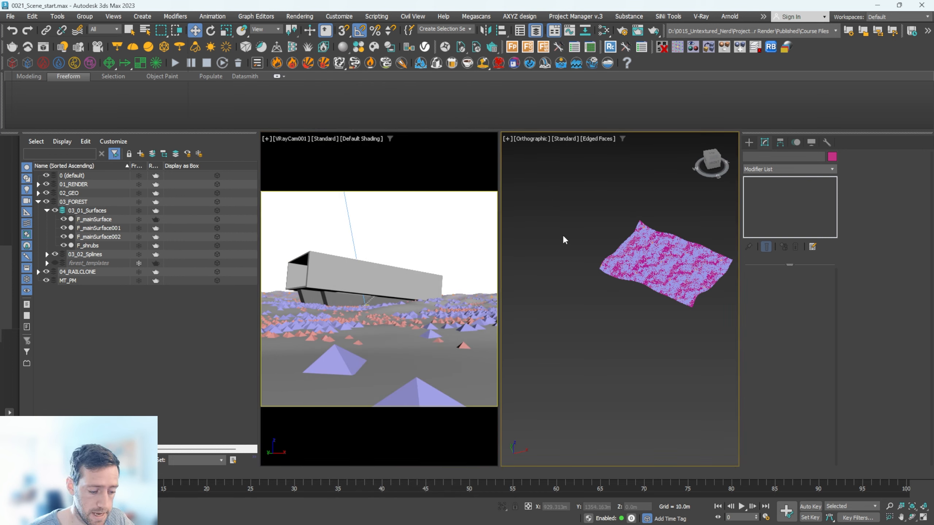
pyautogui.press('8')
pyautogui.moveTo(403, 82); pyautogui.dragTo(370, 61)
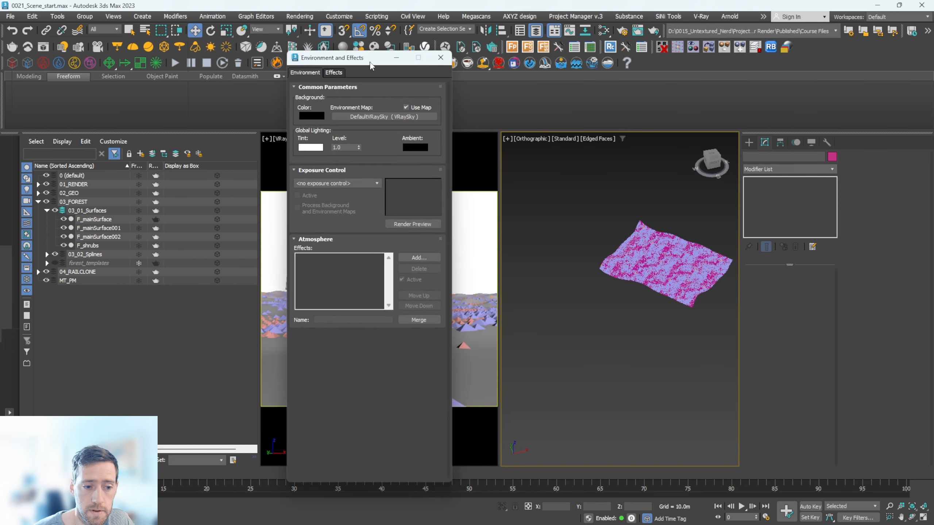
pyautogui.click(426, 257)
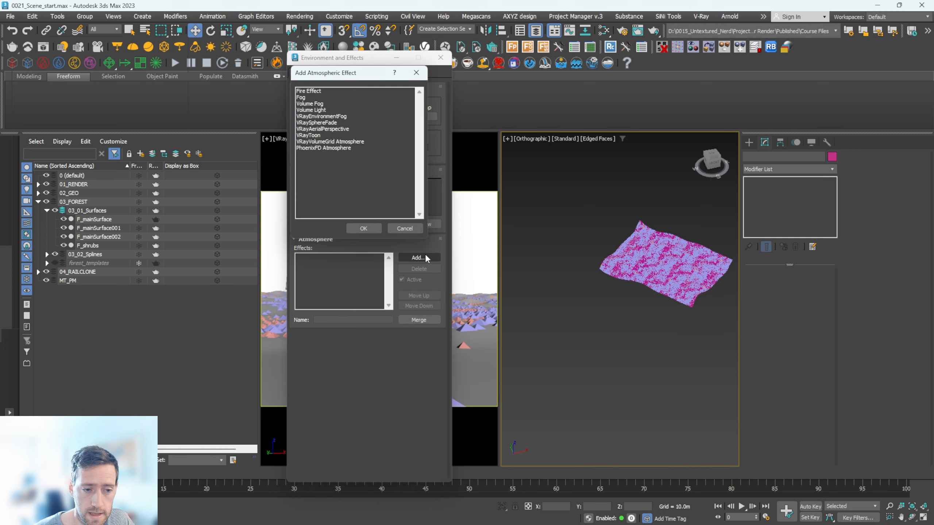
pyautogui.click(315, 130)
pyautogui.click(364, 228)
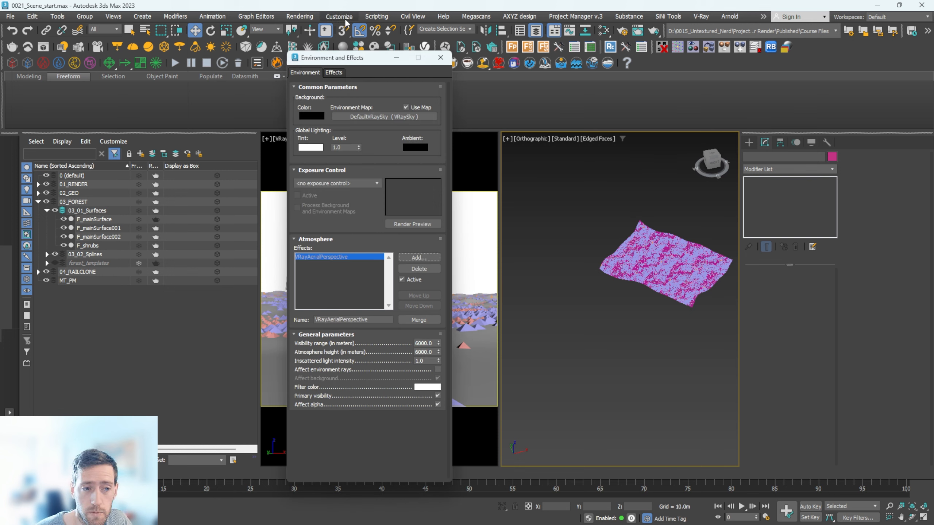
# Step: Arrange the Environment and Effects window beside the V-Ray Frame Buffer so settings and render are visible together
pyautogui.moveTo(338, 59); pyautogui.dragTo(107, 40)
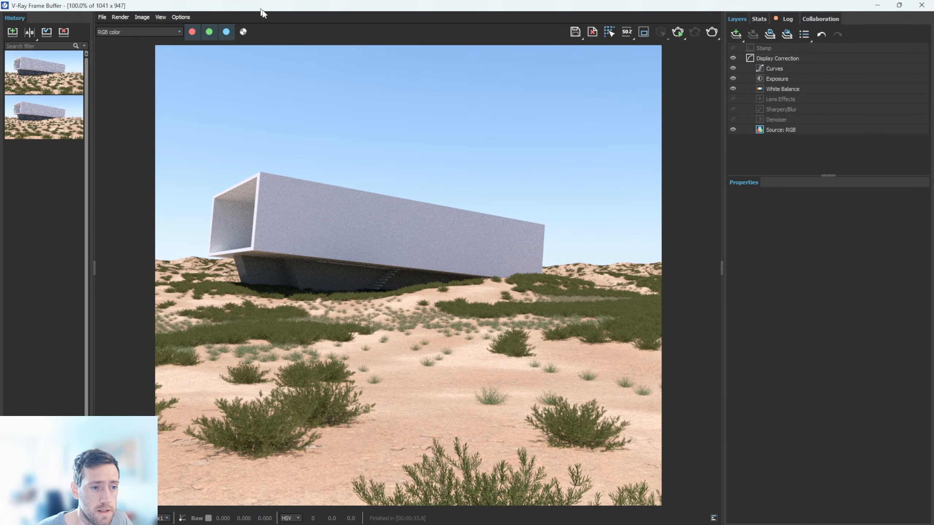
pyautogui.moveTo(261, 11); pyautogui.dragTo(428, 27)
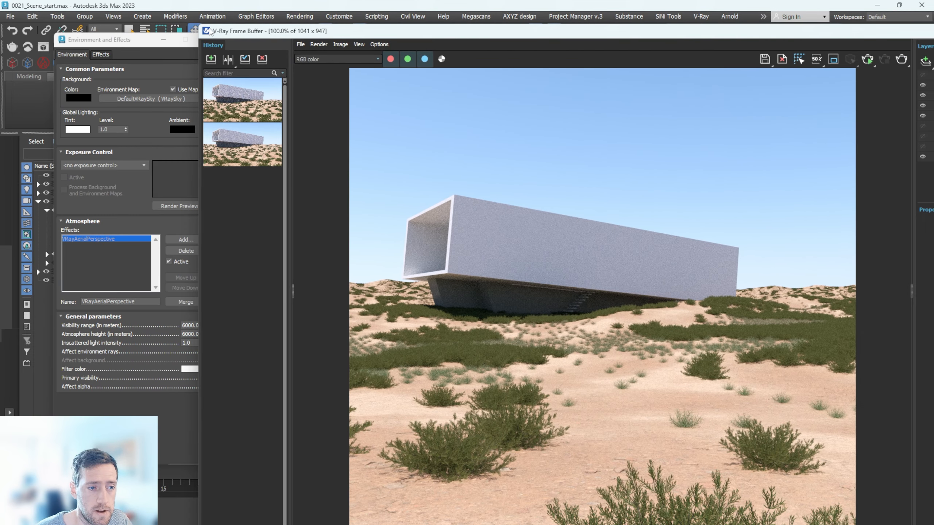